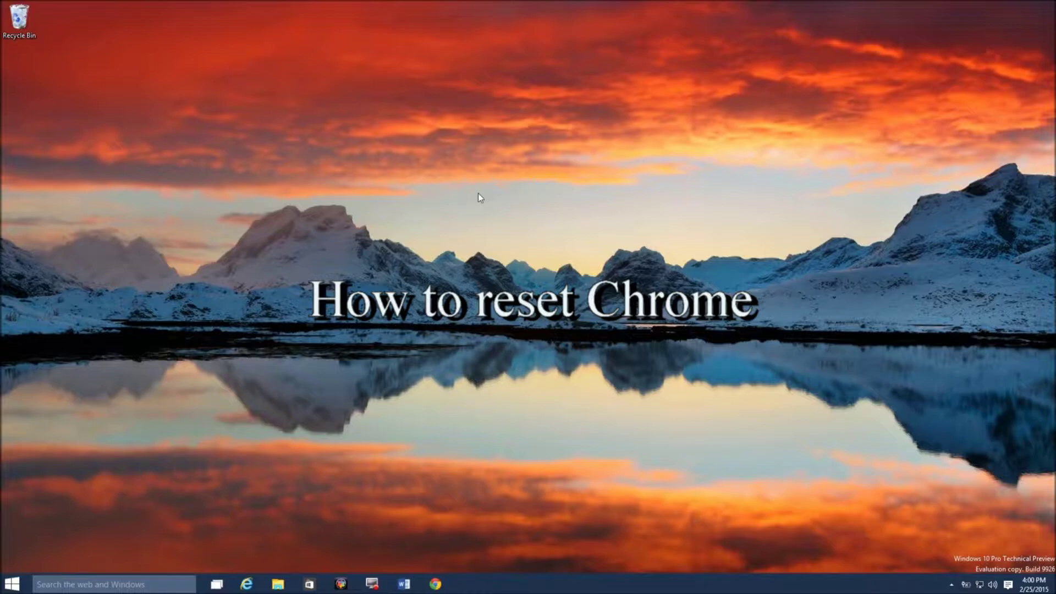
- Launch Google Chrome from the Windows taskbar
left_click(437, 586)
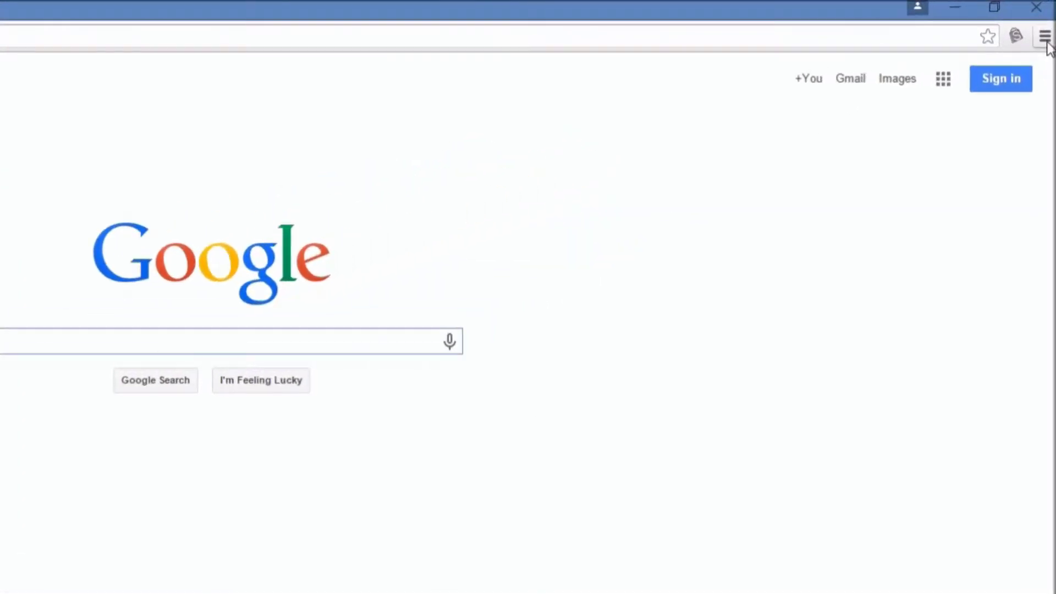
- Reset Chrome's settings to defaults from the advanced section of Settings
left_click(1045, 38)
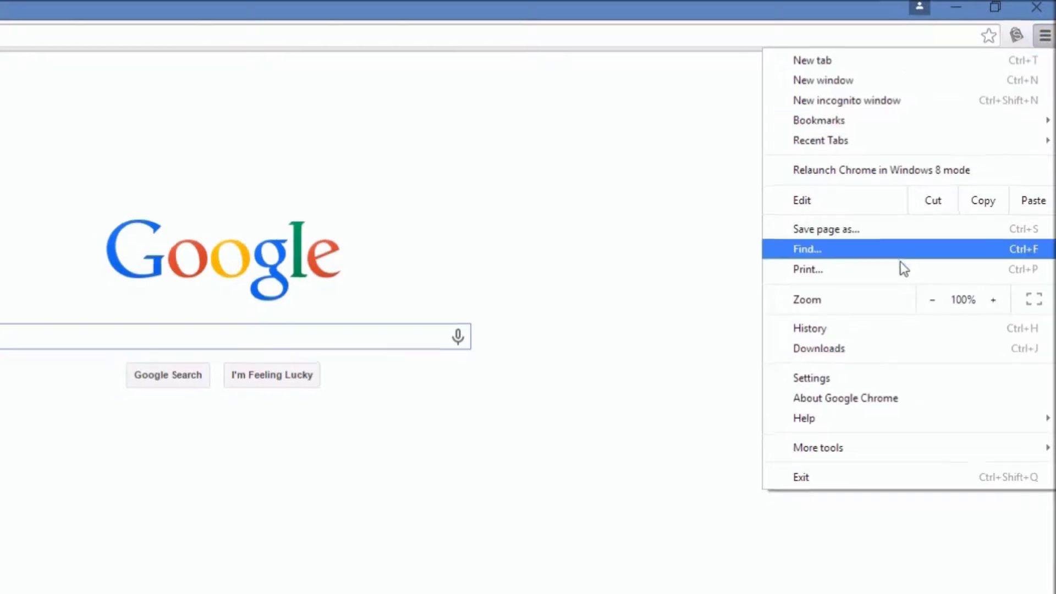
left_click(811, 378)
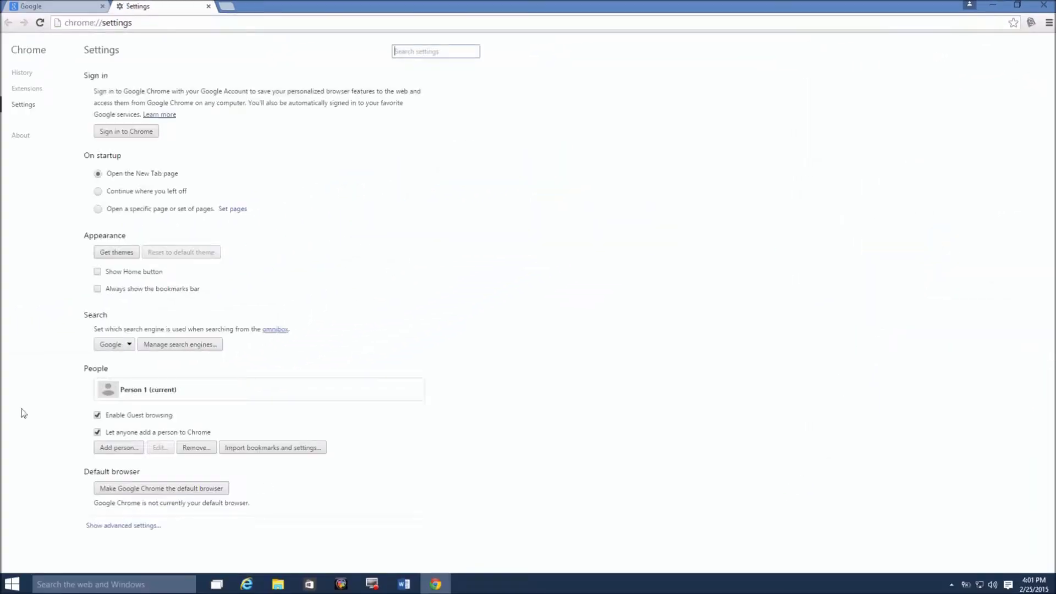
left_click(122, 524)
scroll(231, 281, "down", 10)
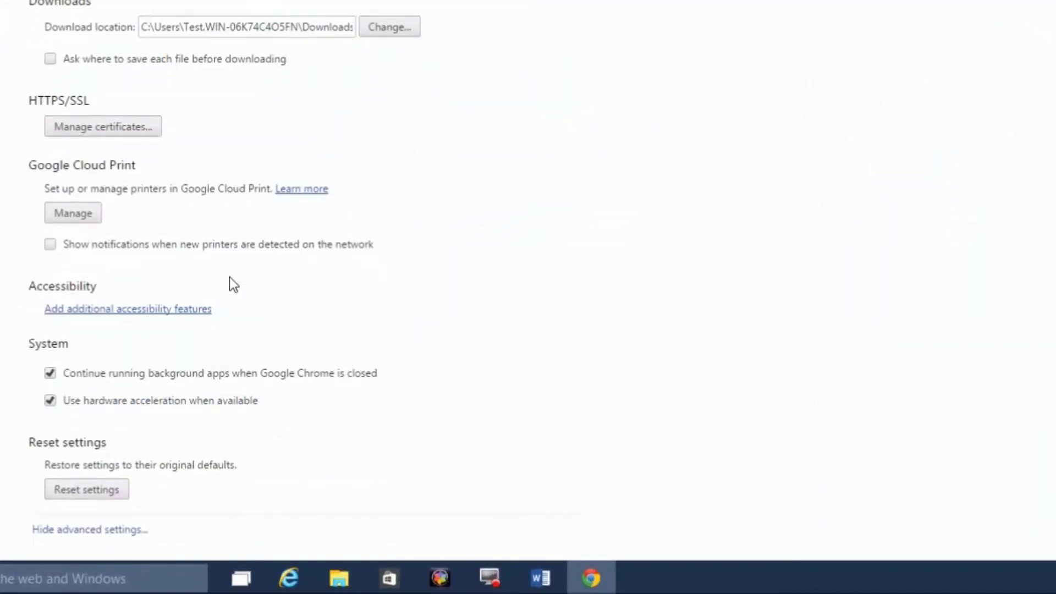
left_click(91, 491)
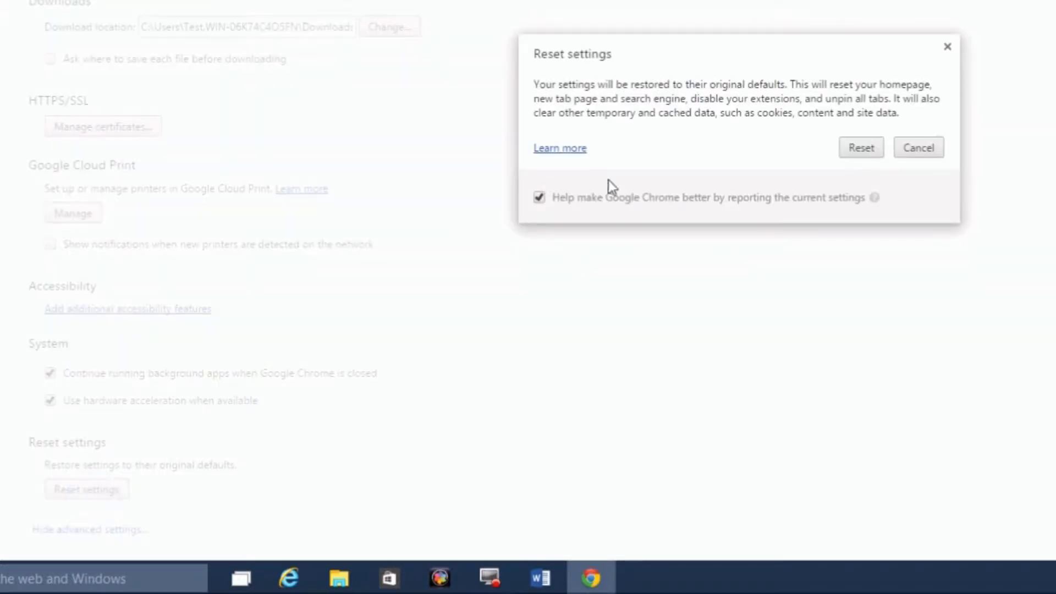
left_click(850, 148)
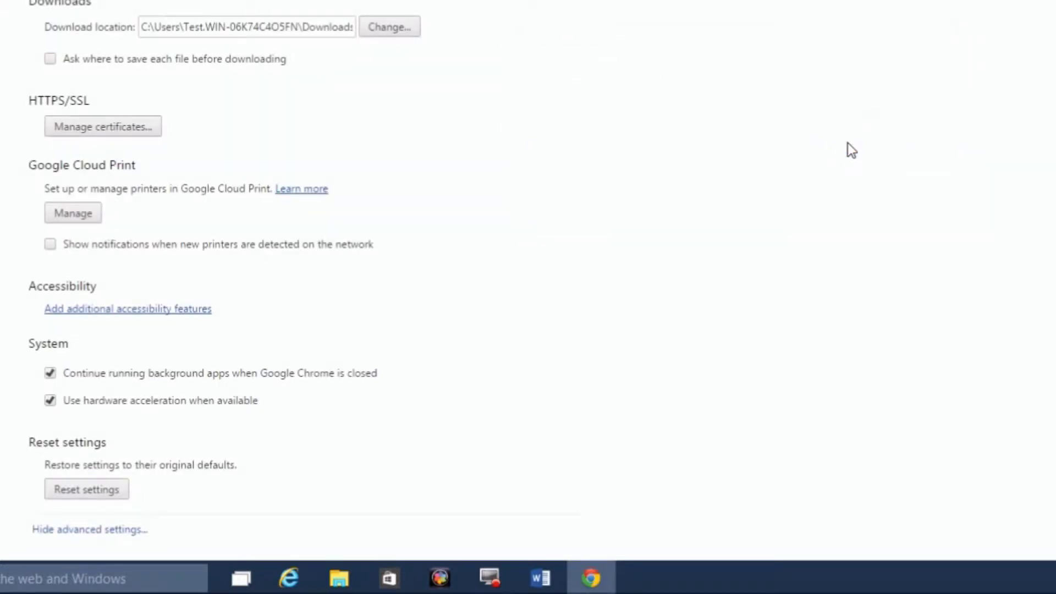
scroll(654, 67, "up", 15)
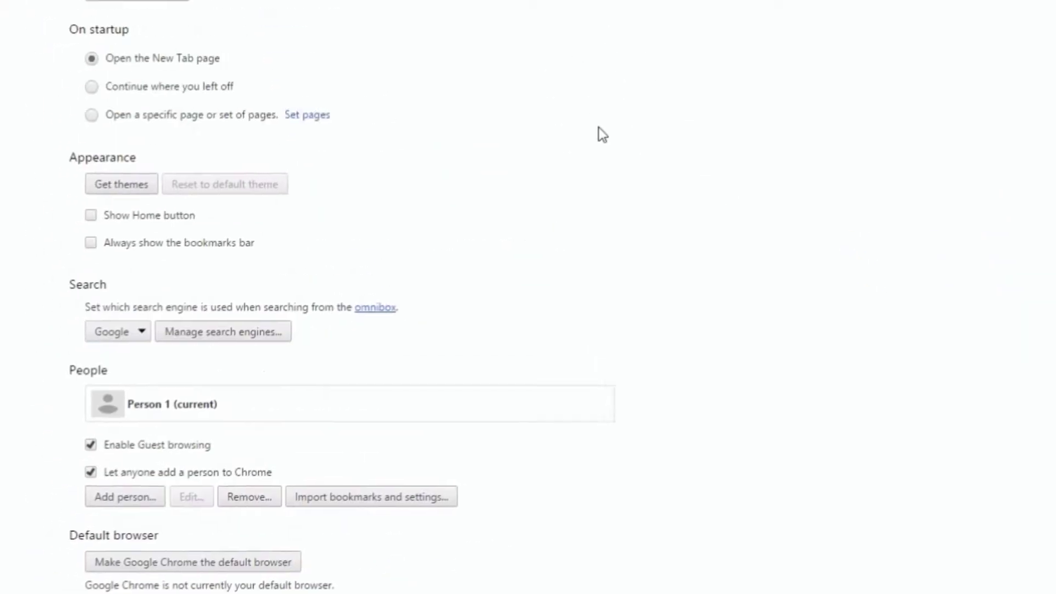
- Delete the ShopAtHome.com extension from Chrome's Extensions list
left_click(46, 142)
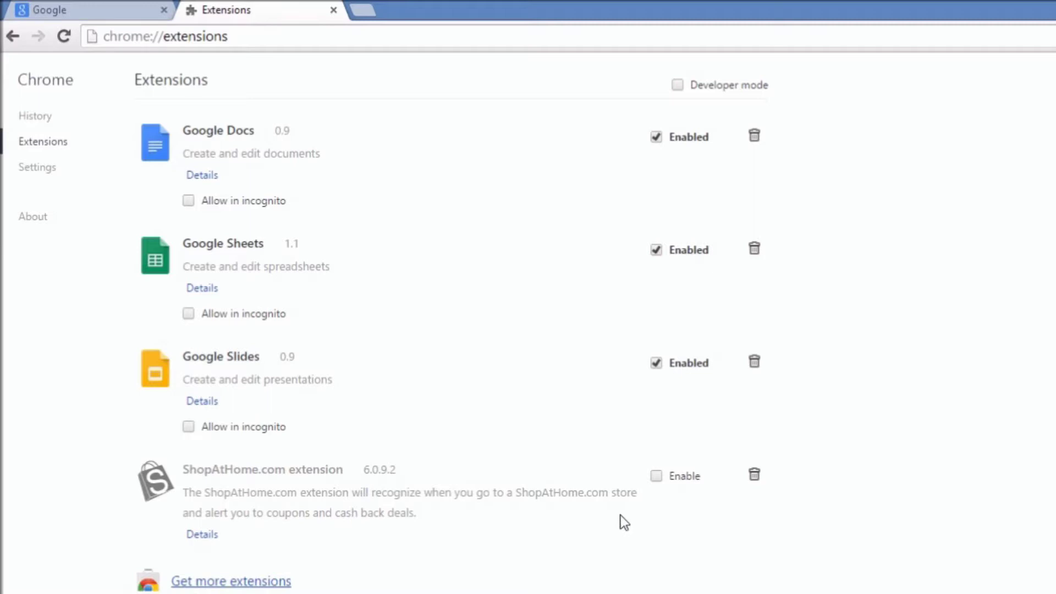
left_click(755, 475)
left_click(865, 189)
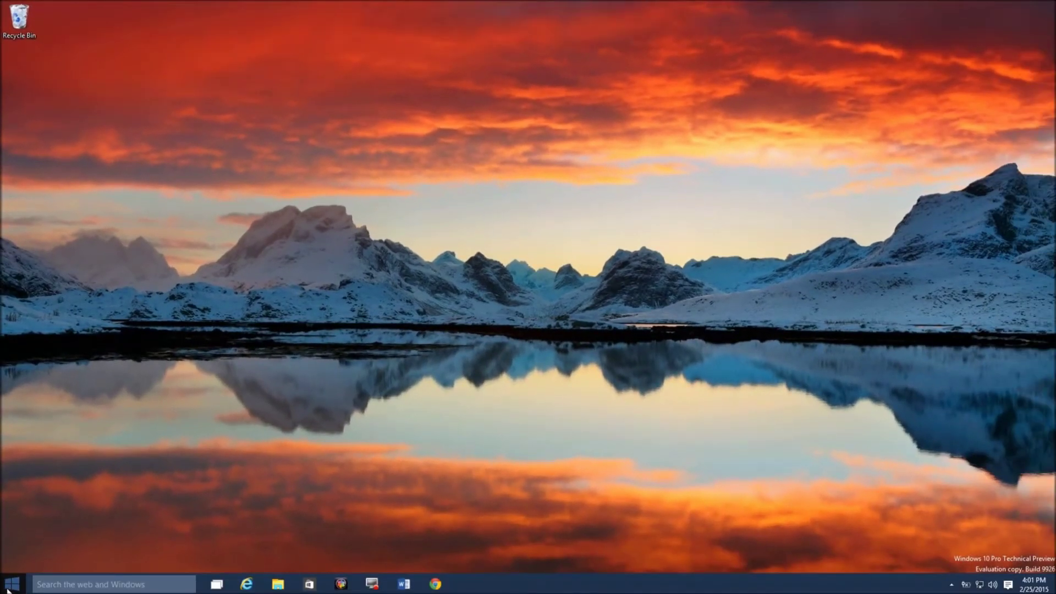
- Open the AppData folder in File Explorer through the Run dialog
right_click(11, 584)
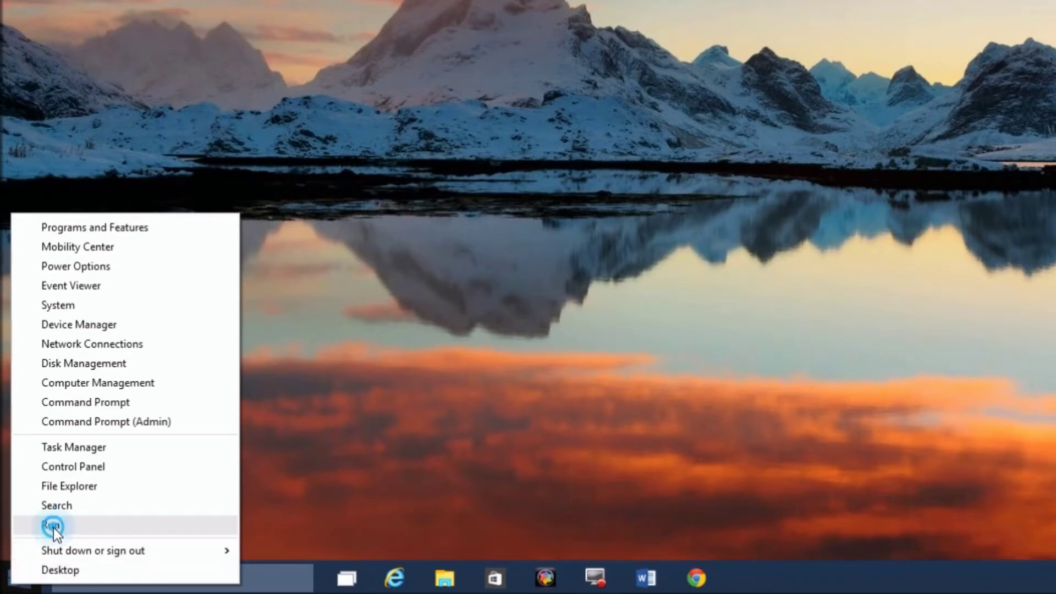
left_click(53, 528)
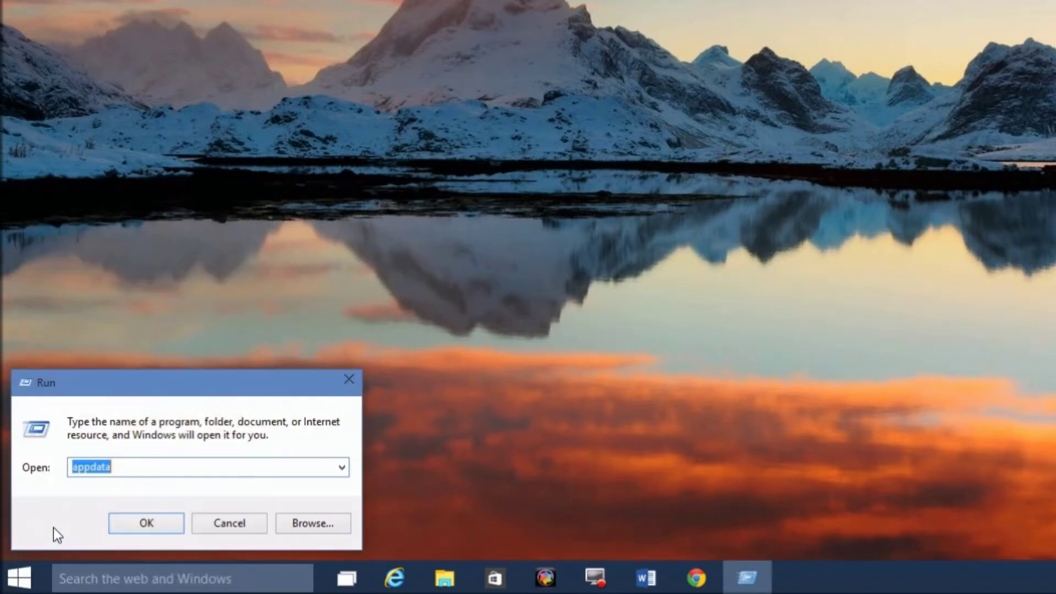
type("appdata")
key("Return")
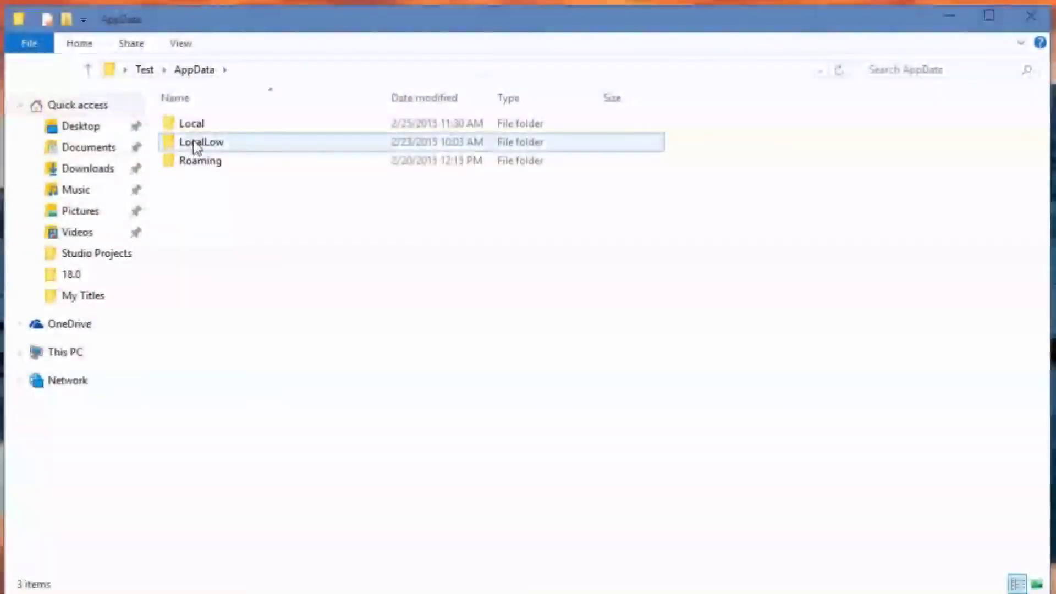
- Delete the User Data folder from AppData\Local\Google\Chrome
left_click(196, 128)
double_click(196, 127)
double_click(202, 158)
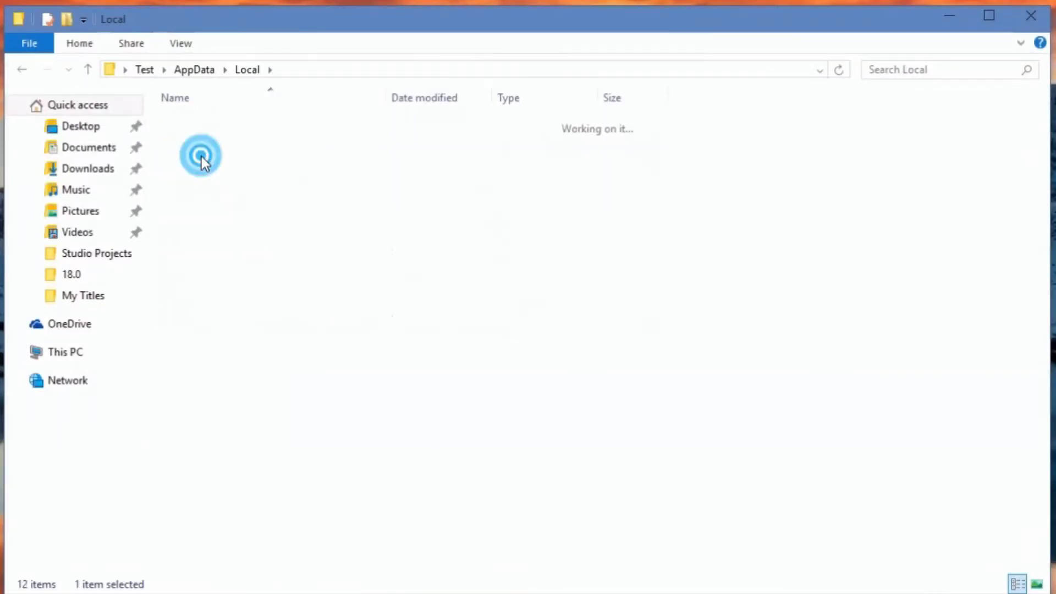
double_click(205, 129)
left_click(204, 132)
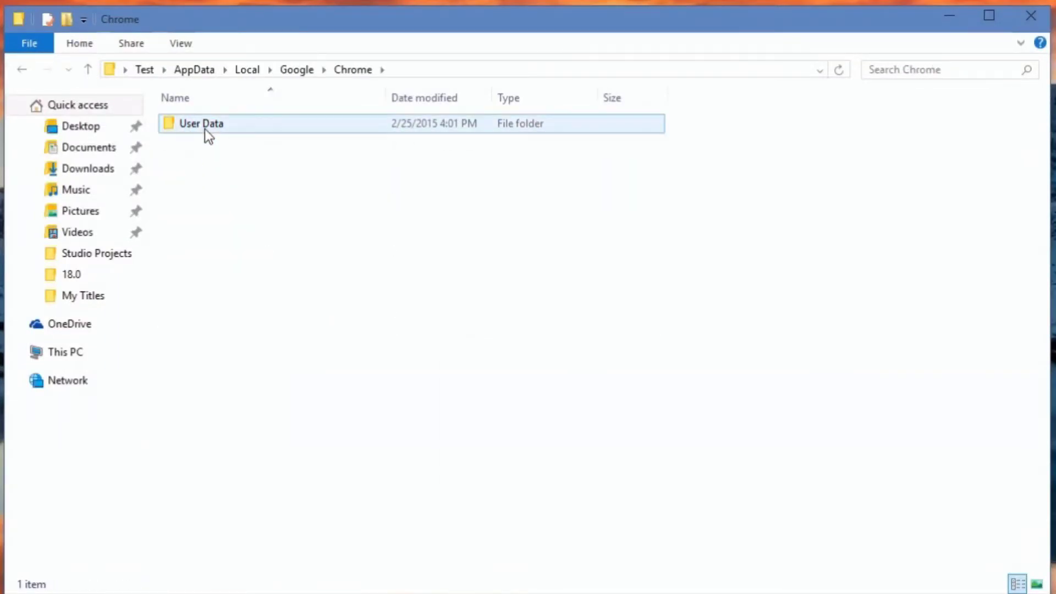
key("Delete")
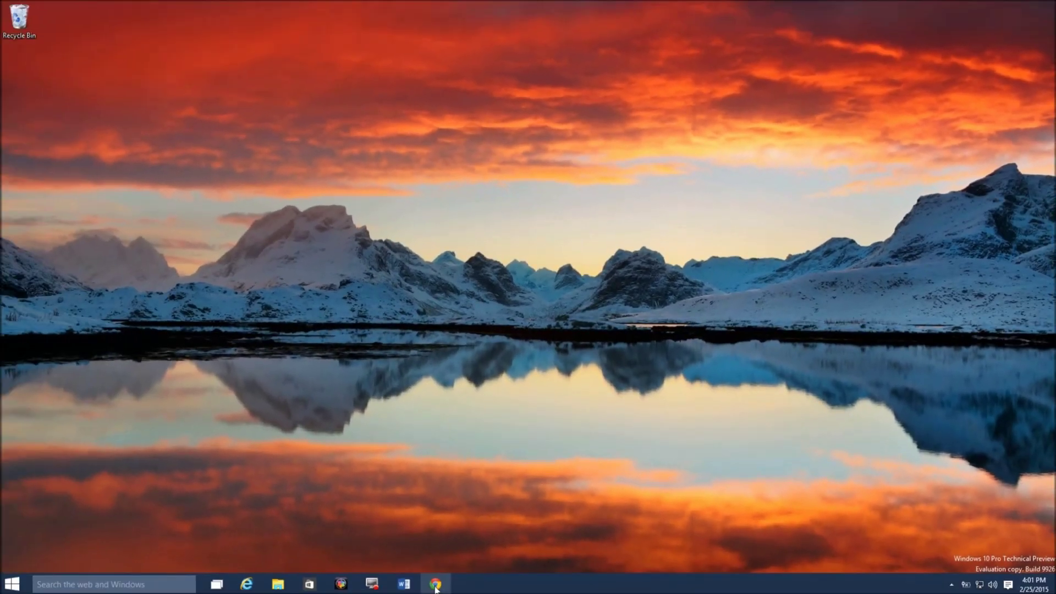
- Relaunch Chrome from the taskbar to show the Welcome to Chrome window
left_click(436, 585)
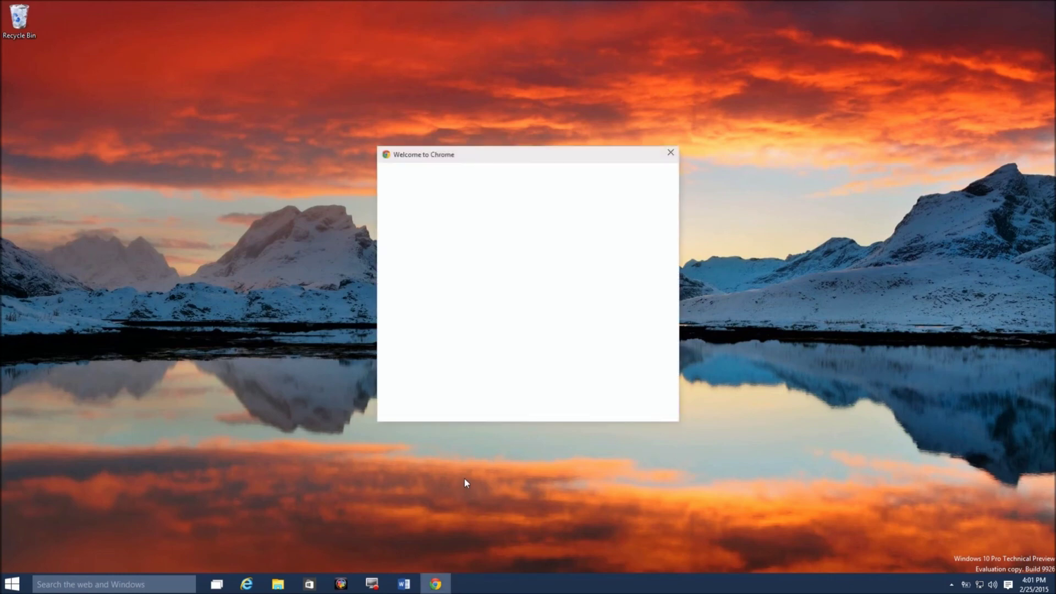